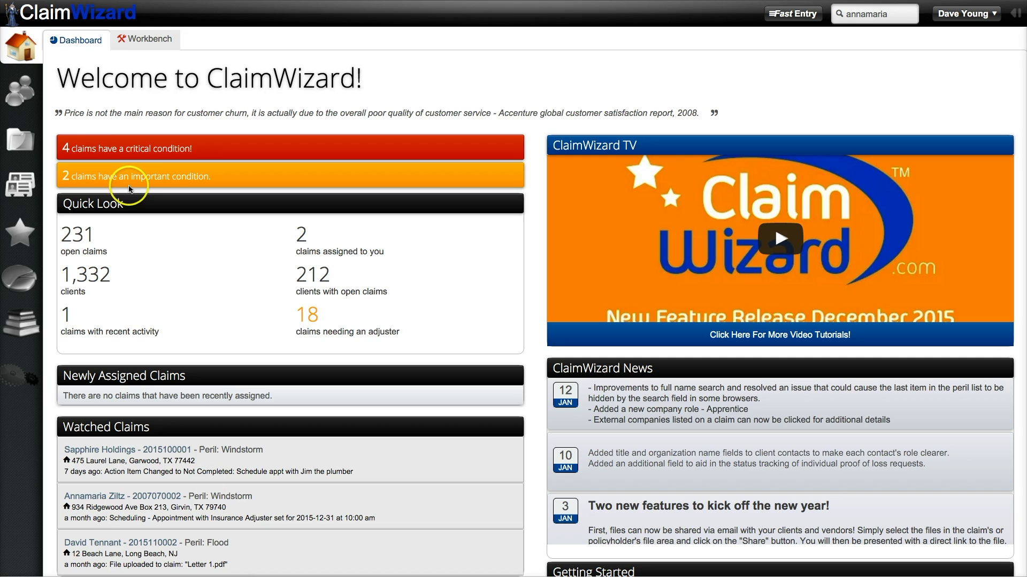
# Step: Open the Workbench in the Open Claim Pipeline view and bring up the All Claims selector
pyautogui.click(105, 60)
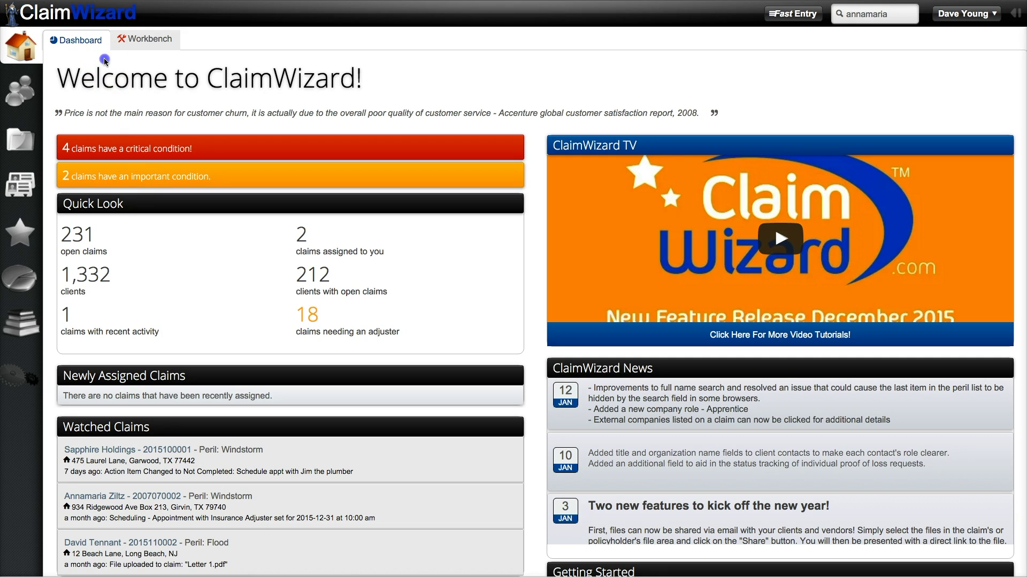
pyautogui.click(144, 38)
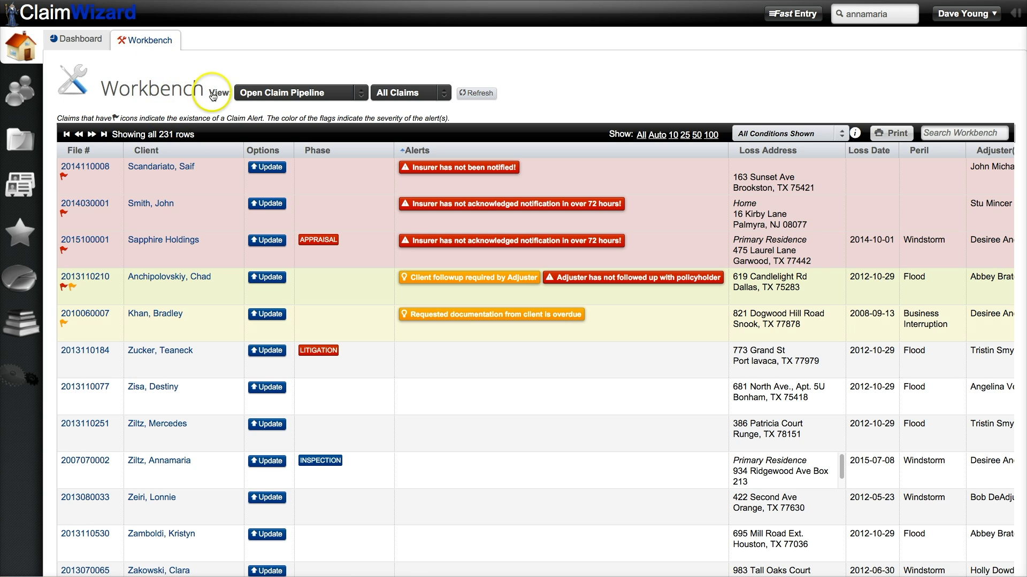
pyautogui.click(250, 94)
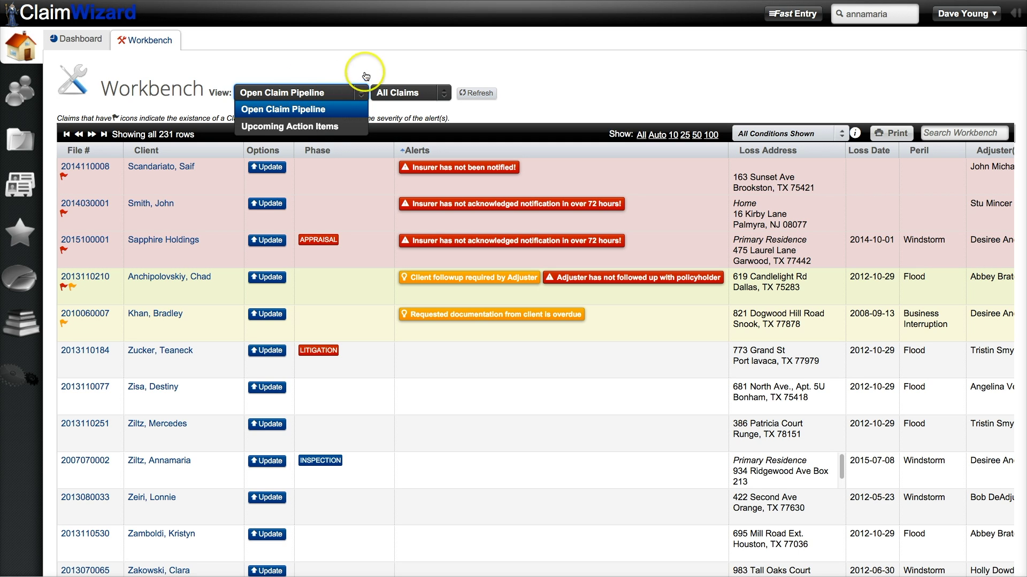
pyautogui.click(321, 67)
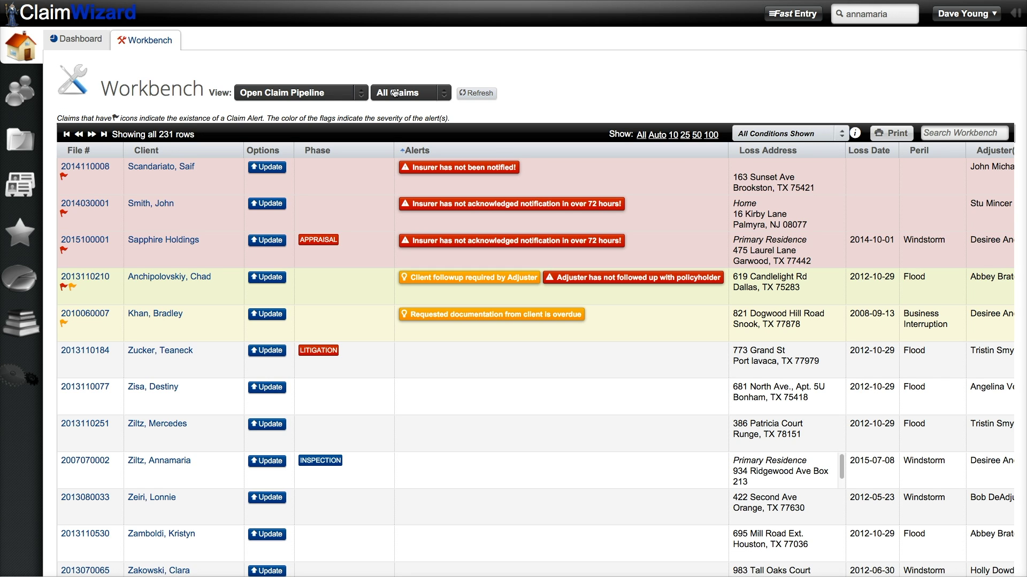
pyautogui.click(394, 93)
# Step: Sort the claims by File #, Client and Phase in both directions, and move Loss Address left
pyautogui.click(79, 151)
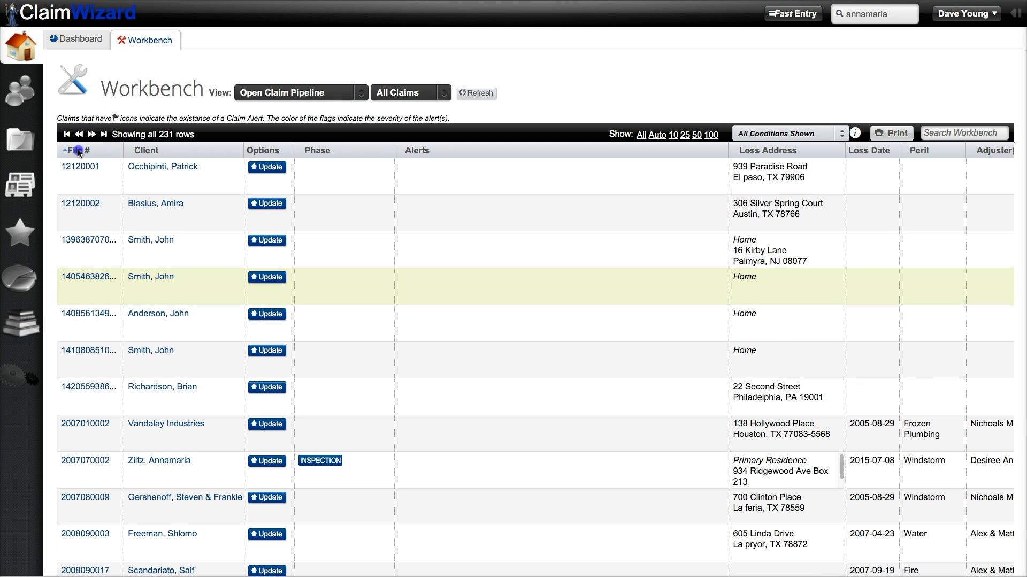
pyautogui.click(79, 151)
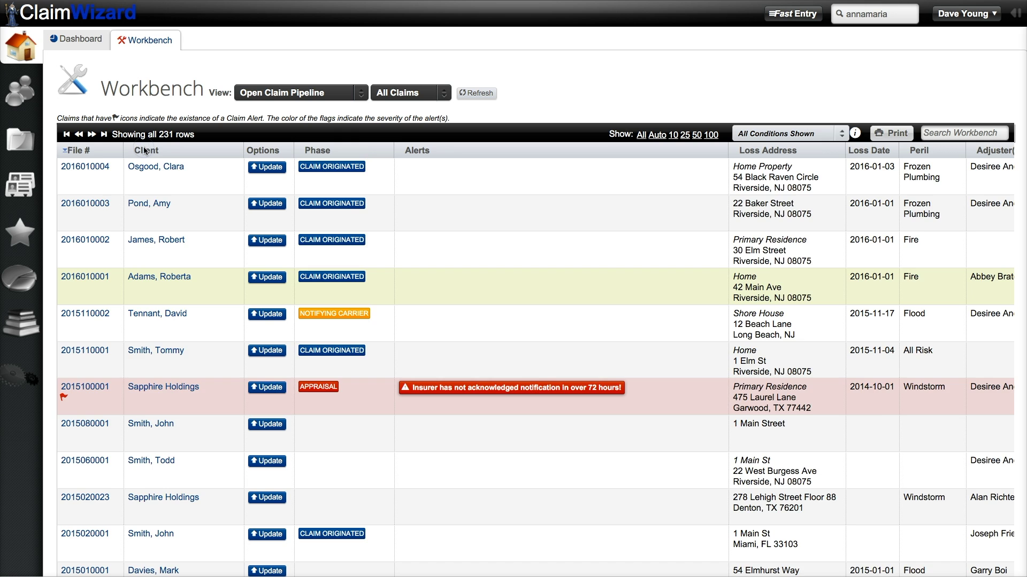
pyautogui.click(146, 151)
pyautogui.click(170, 150)
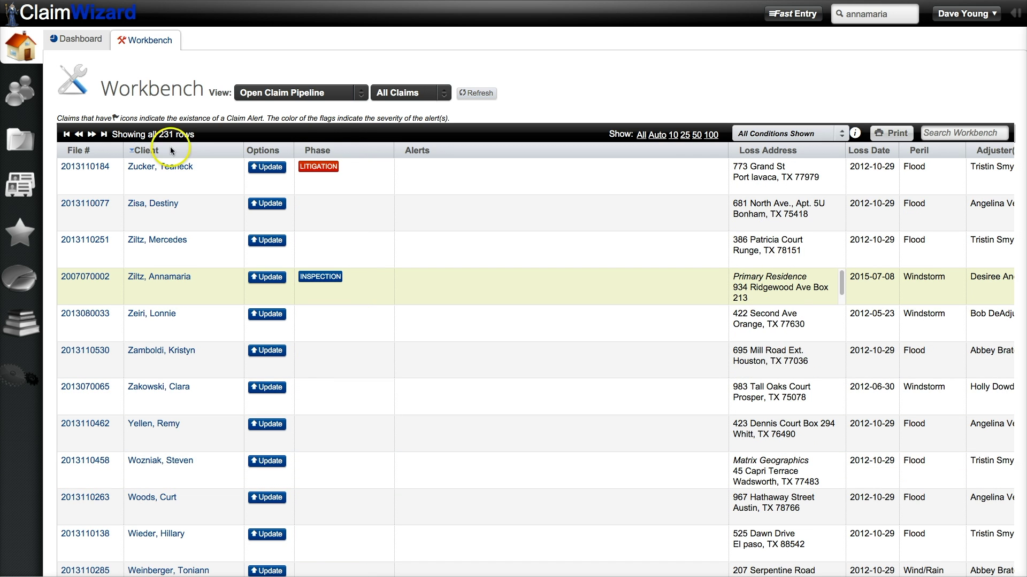
pyautogui.click(340, 145)
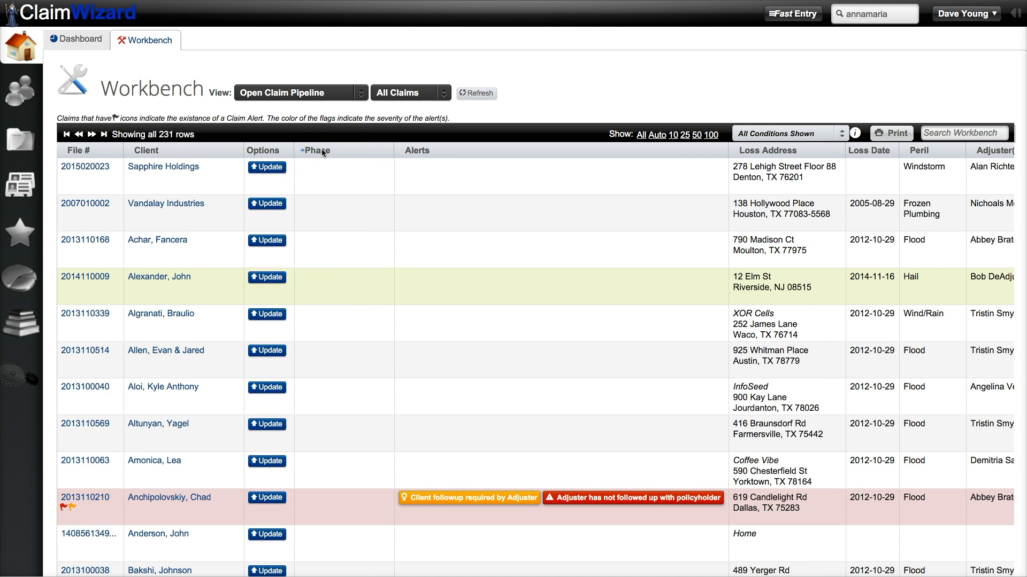
pyautogui.click(323, 151)
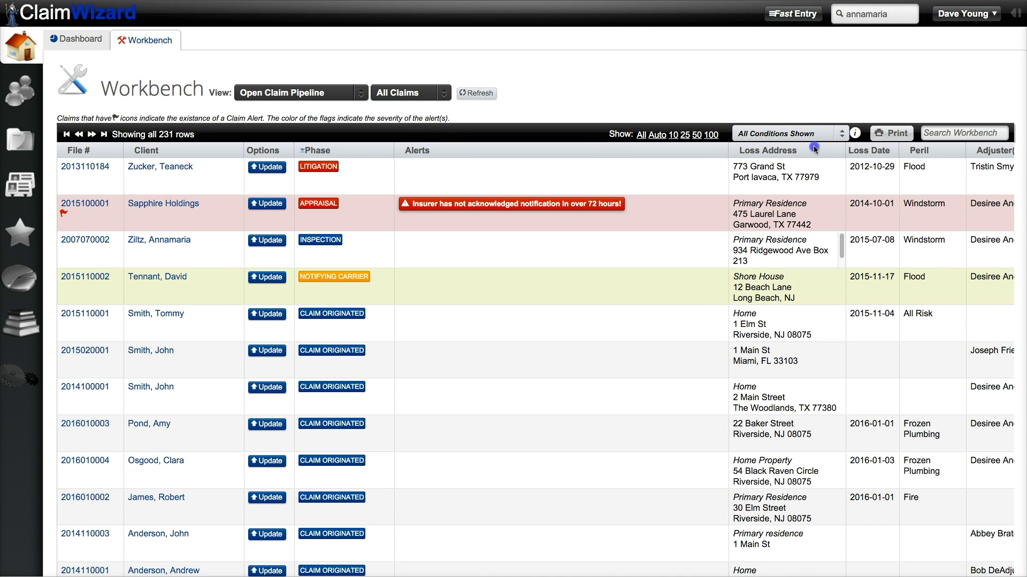
pyautogui.moveTo(814, 150); pyautogui.dragTo(775, 149)
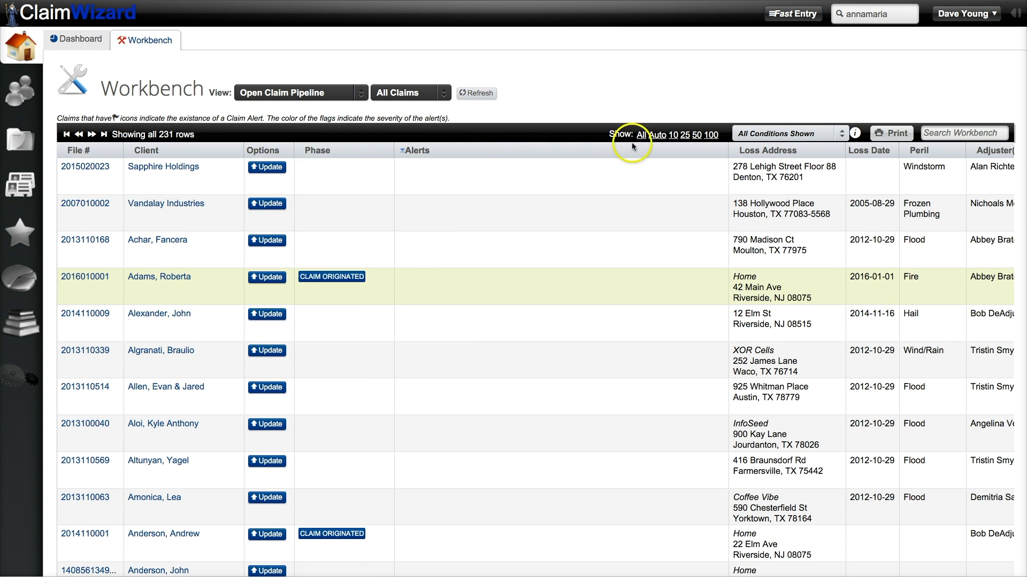
pyautogui.click(962, 133)
pyautogui.click(960, 132)
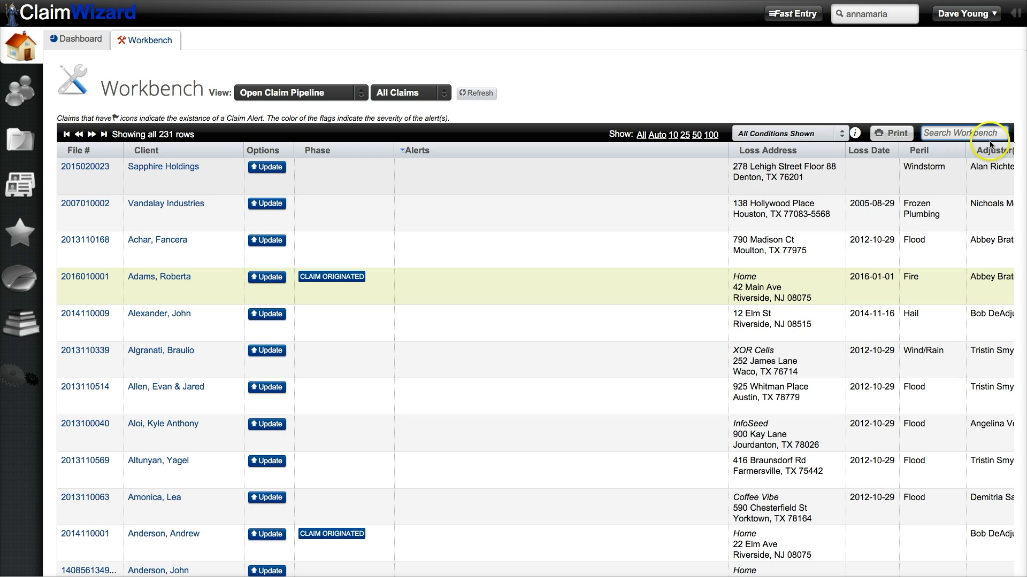
pyautogui.click(957, 134)
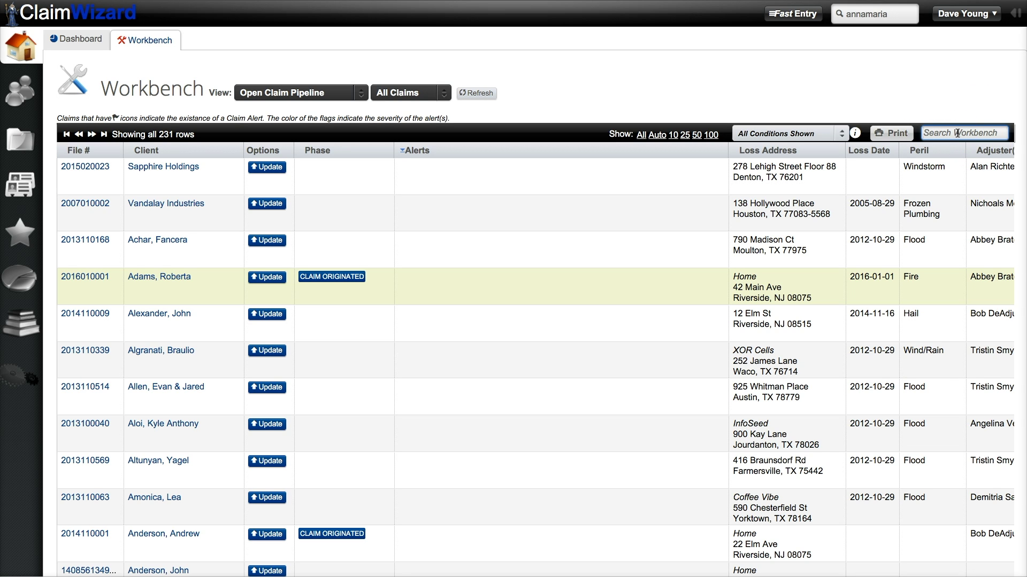
pyautogui.write('smith')
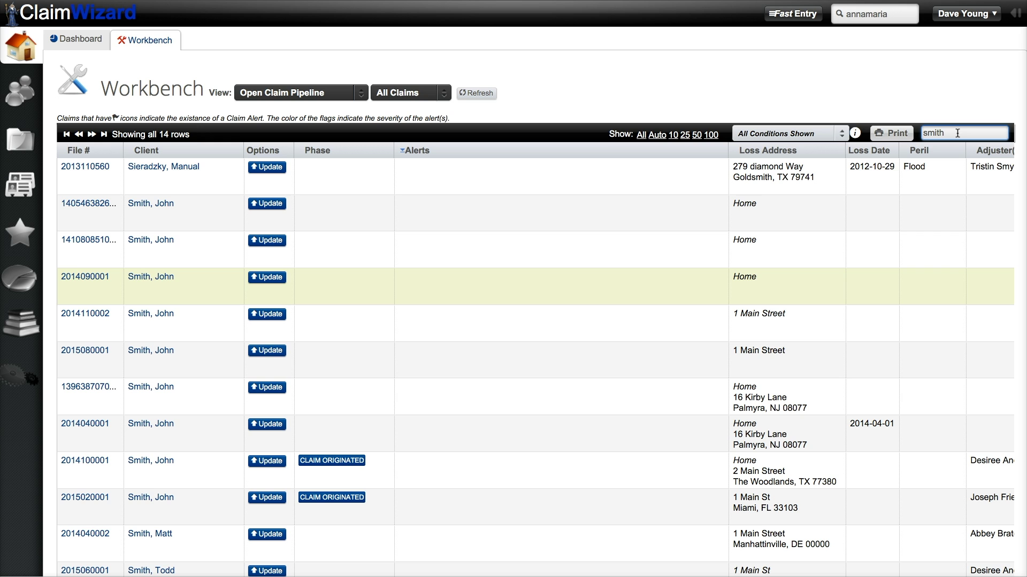
pyautogui.press('BackSpace')
pyautogui.press('BackSpace')
pyautogui.press('BackSpace')
pyautogui.press('BackSpace')
pyautogui.press('BackSpace')
pyautogui.write('lehigh')
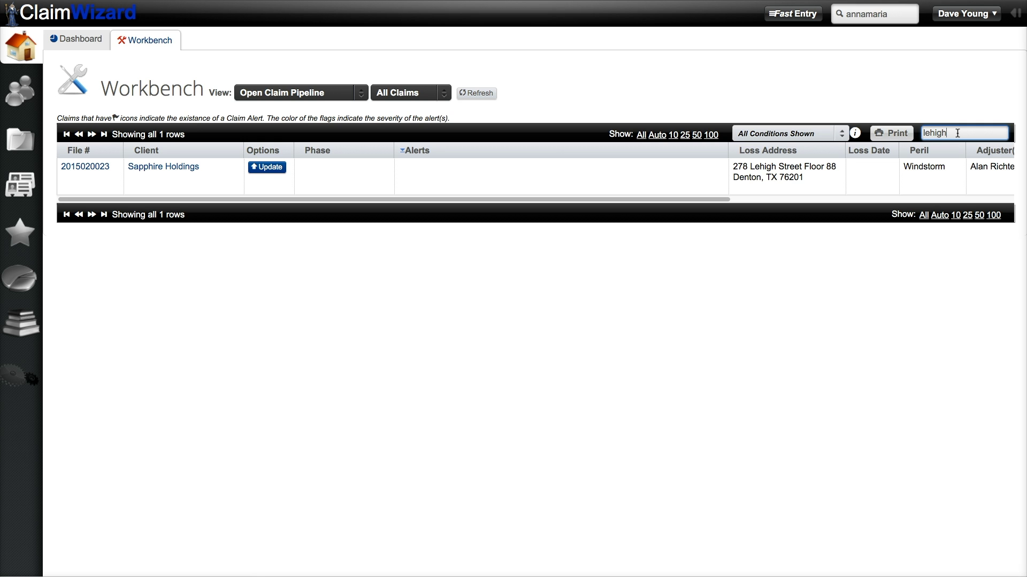
pyautogui.press('BackSpace')
pyautogui.press('BackSpace')
pyautogui.press('BackSpace')
pyautogui.press('BackSpace')
pyautogui.press('BackSpace')
pyautogui.press('BackSpace')
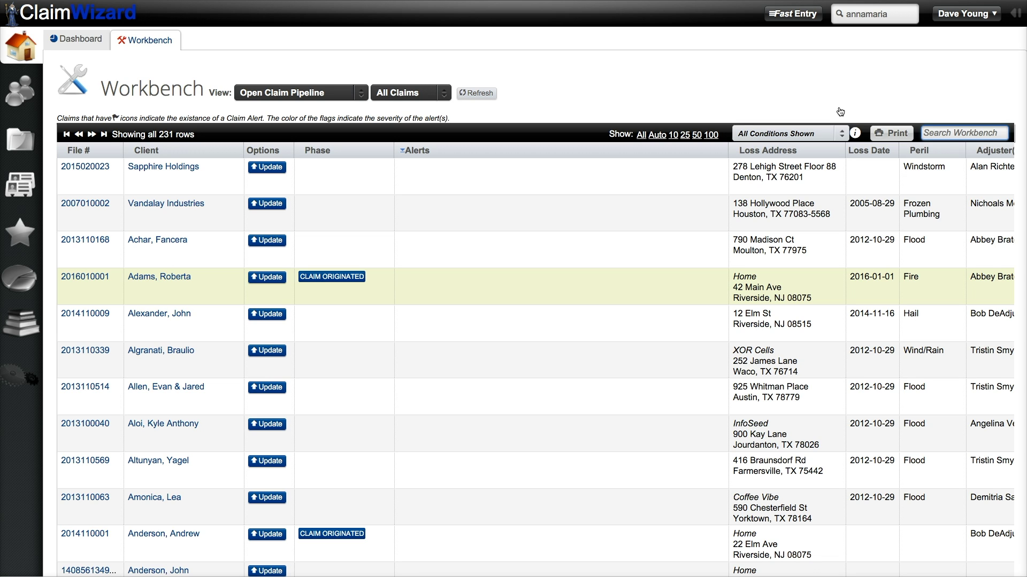
# Step: Sort by Alerts with flagged claims first and read the insurer-not-notified alert explanation
pyautogui.click(421, 151)
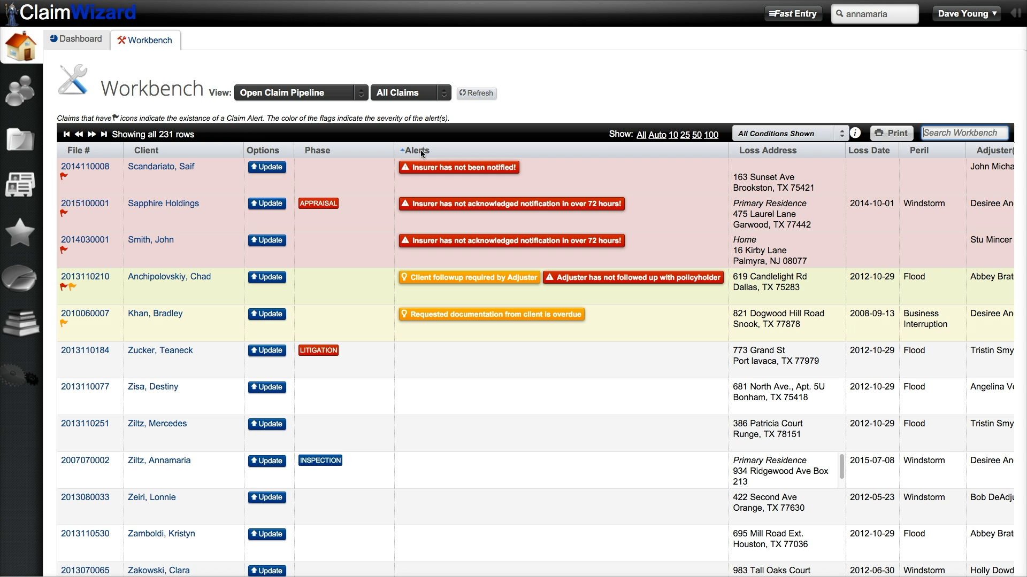
pyautogui.click(421, 152)
pyautogui.click(421, 152)
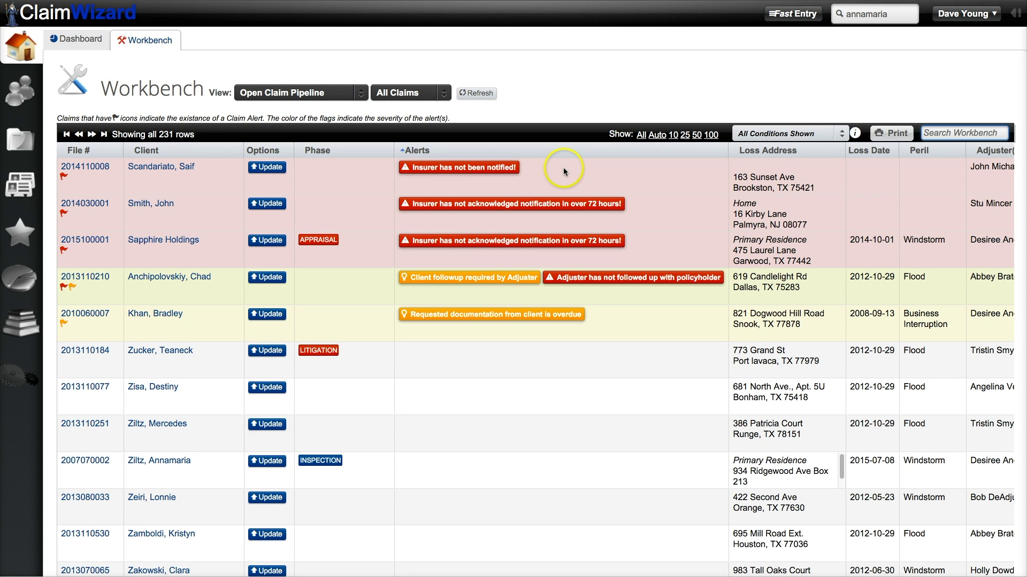
pyautogui.click(490, 168)
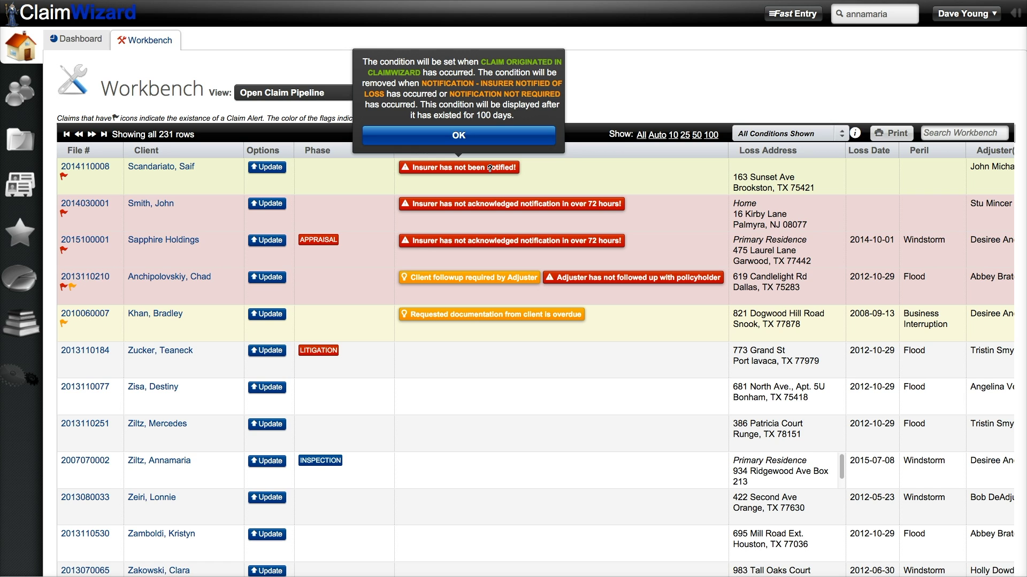
pyautogui.click(87, 176)
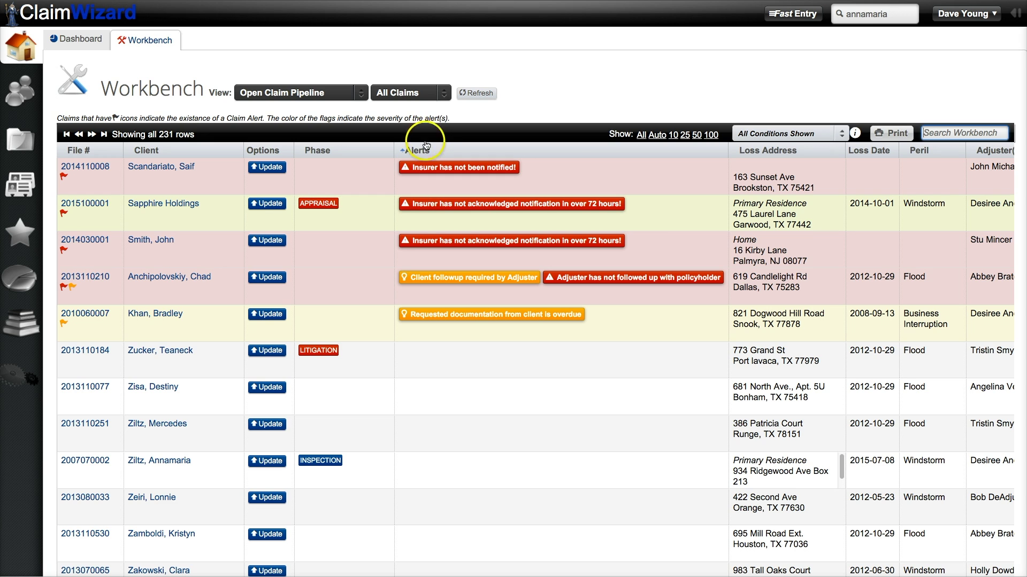
# Step: Move the Alerts column to the far right and sort the claims by Phase
pyautogui.moveTo(447, 149); pyautogui.dragTo(937, 143)
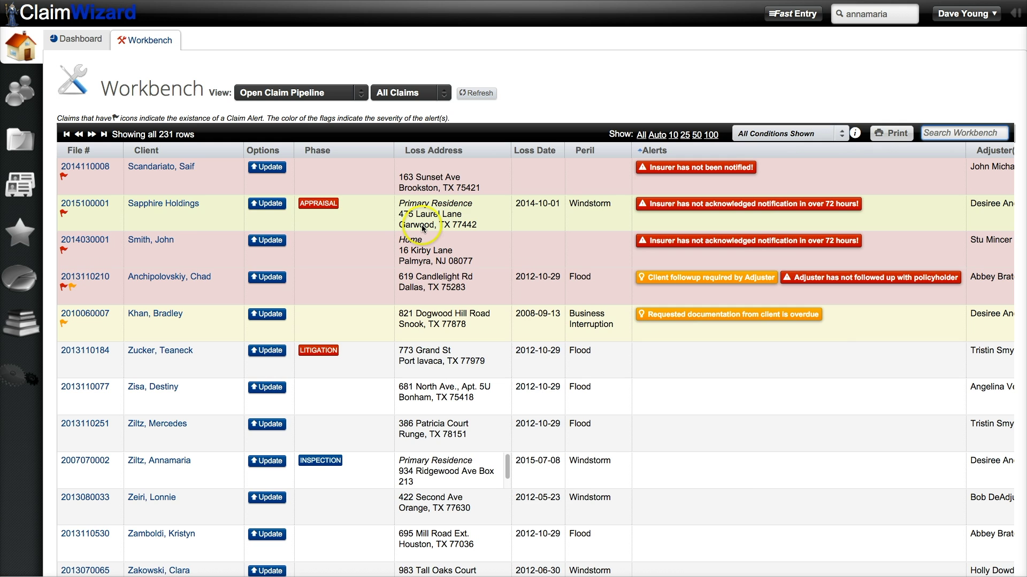
pyautogui.moveTo(600, 278)
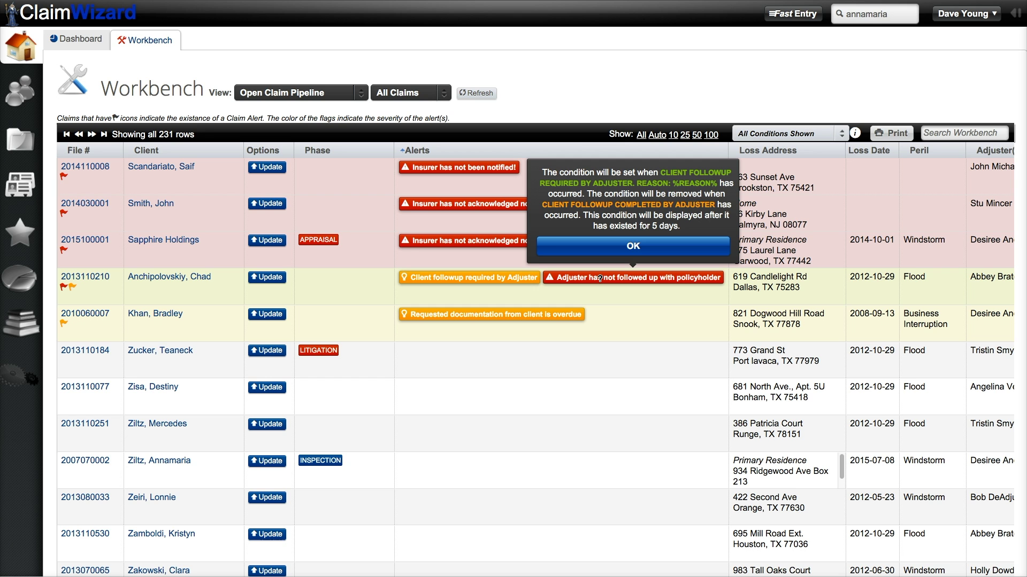
pyautogui.click(315, 150)
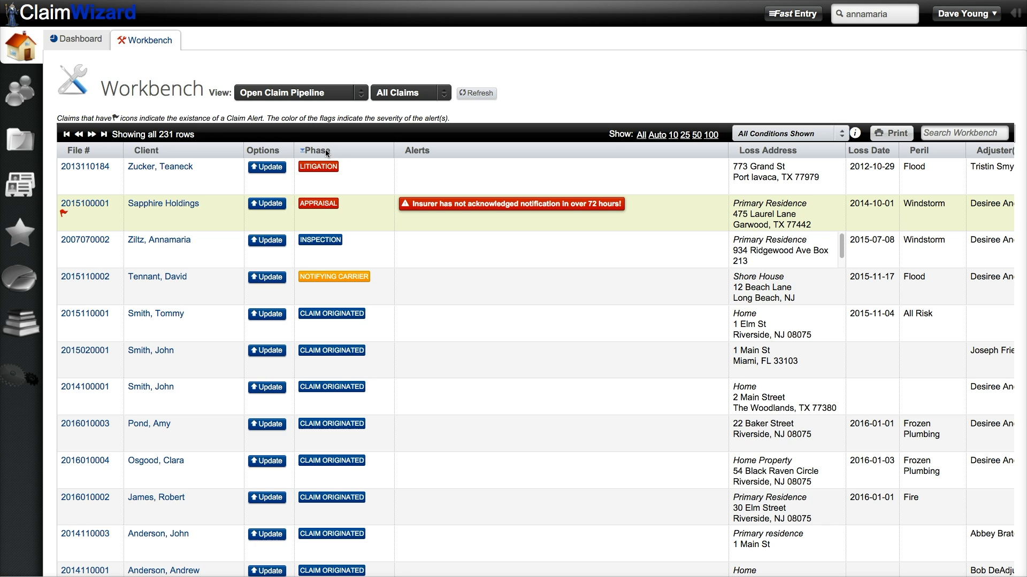
# Step: Search the Workbench by the clients' surname, narrowing the list to 14 claims
pyautogui.click(993, 132)
pyautogui.write('claim or')
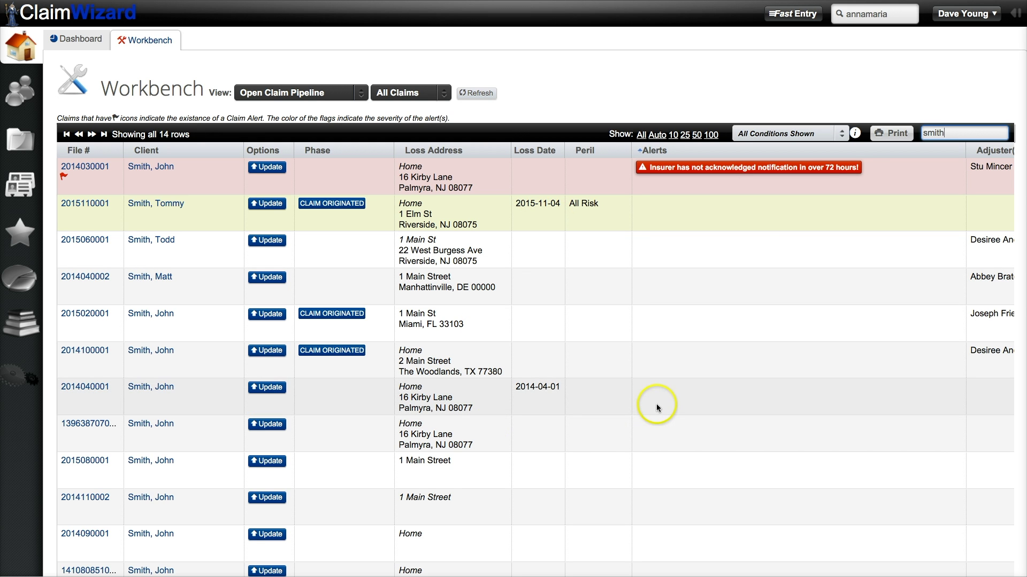
# Step: Preview the printable claims table, scroll through it, and return to the Workbench views
pyautogui.click(891, 133)
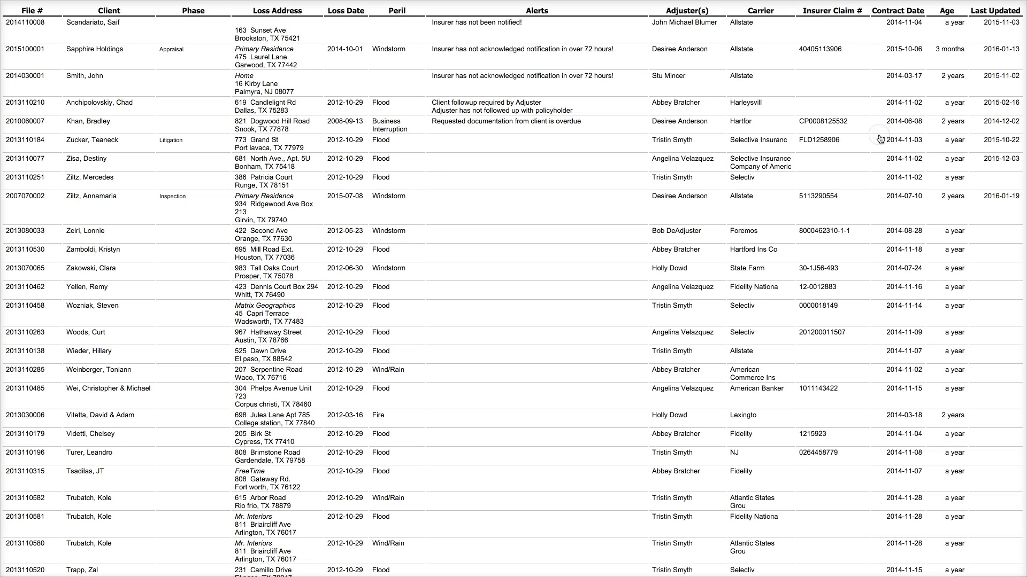
pyautogui.click(431, 192)
pyautogui.scroll(-3, 422, 192)
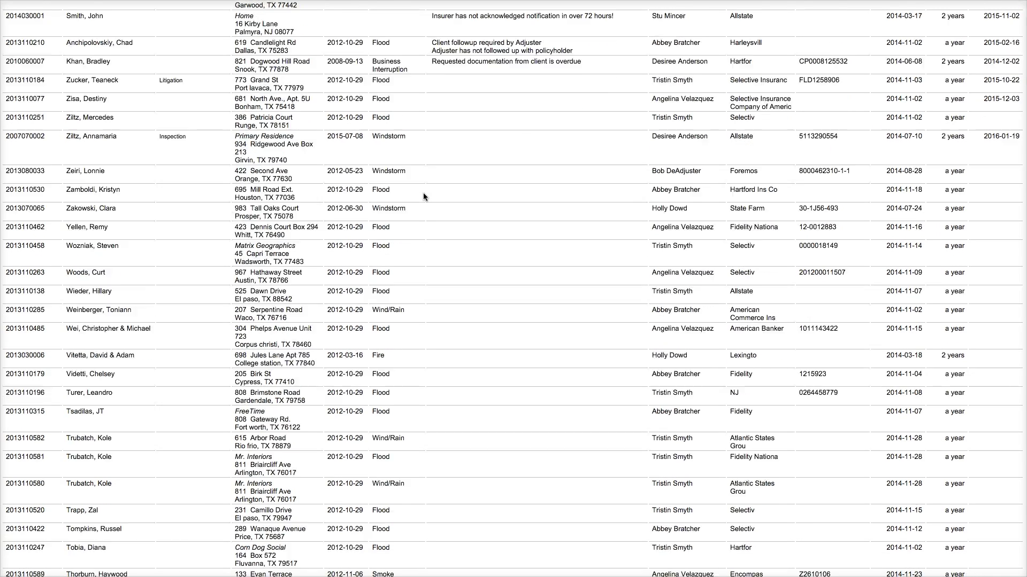
pyautogui.scroll(-5, 423, 197)
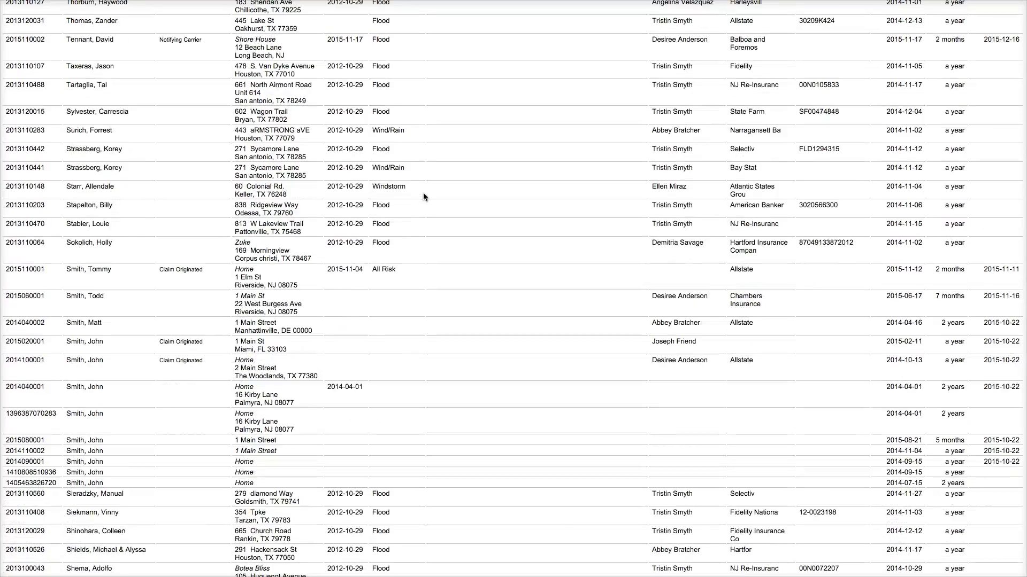
pyautogui.scroll(8, 422, 196)
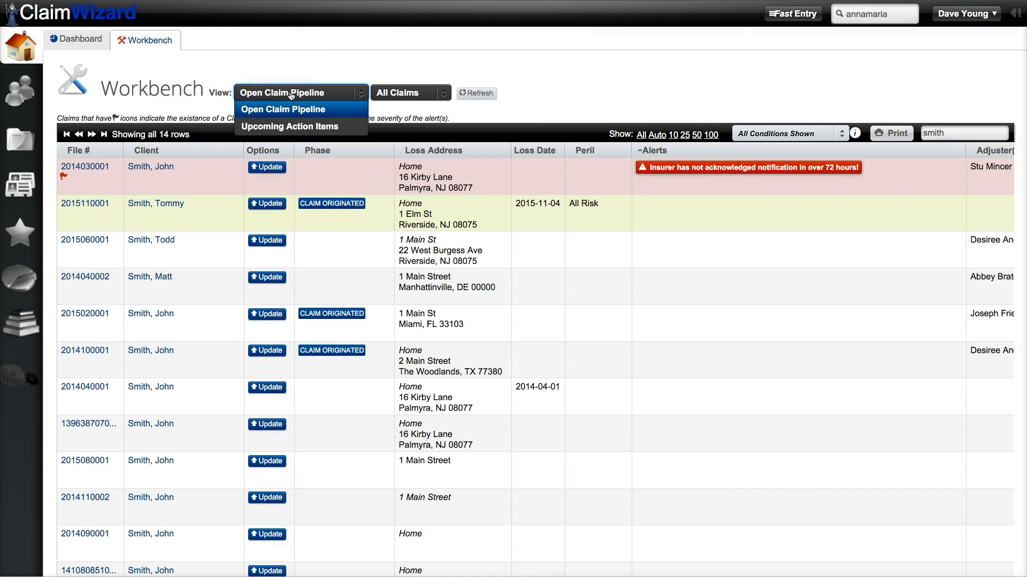
# Step: Switch to the Upcoming Action Items view and sort it by task name
pyautogui.click(294, 128)
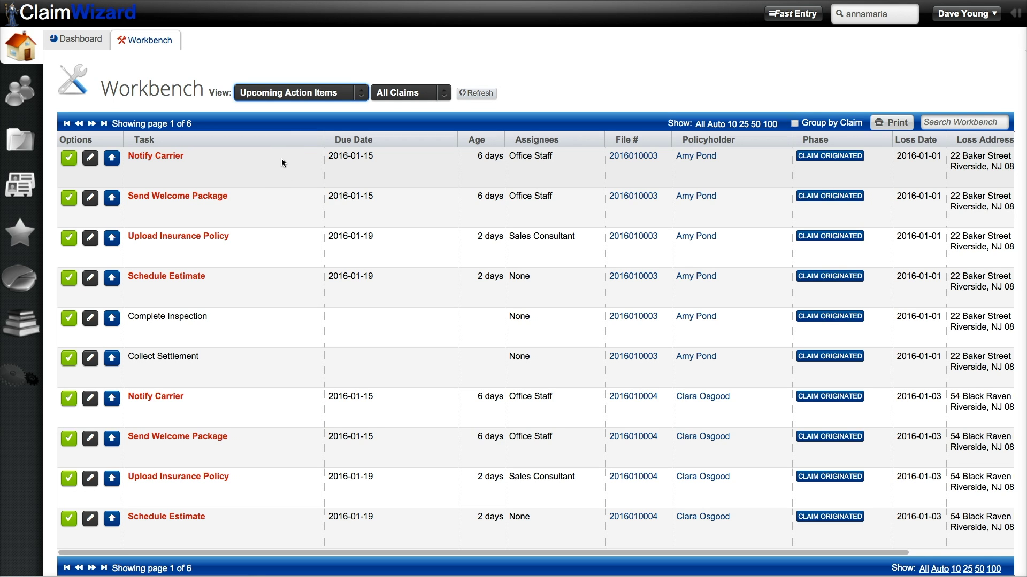
pyautogui.click(255, 140)
pyautogui.click(256, 140)
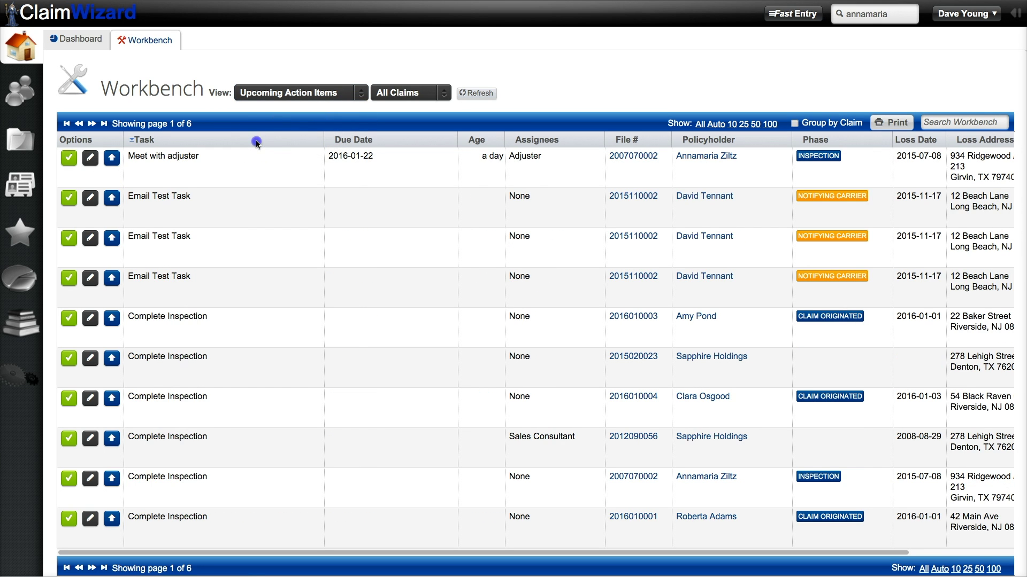
pyautogui.click(256, 140)
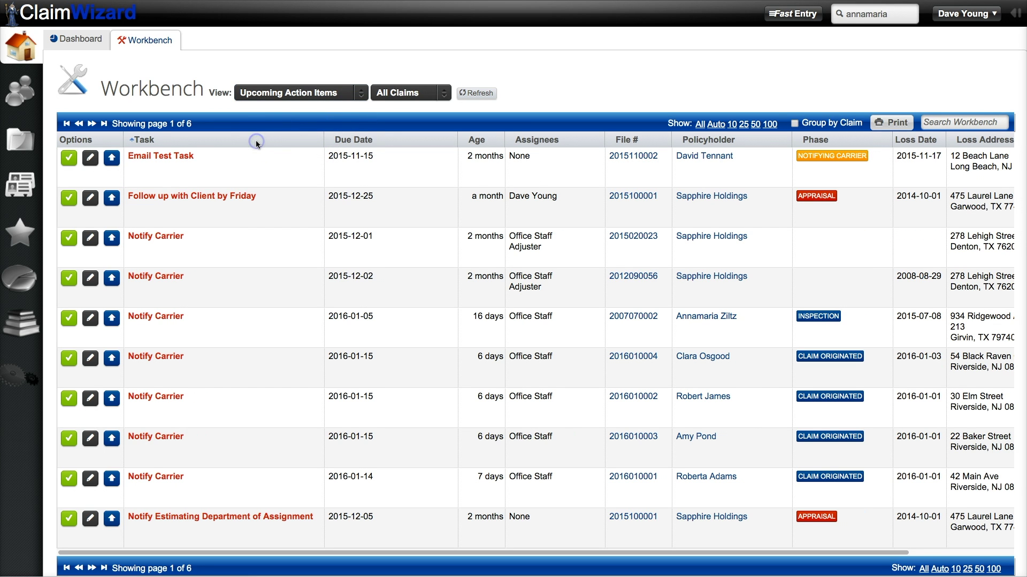
# Step: Sort the action items by due date, then by age in reverse order
pyautogui.click(386, 139)
pyautogui.click(386, 139)
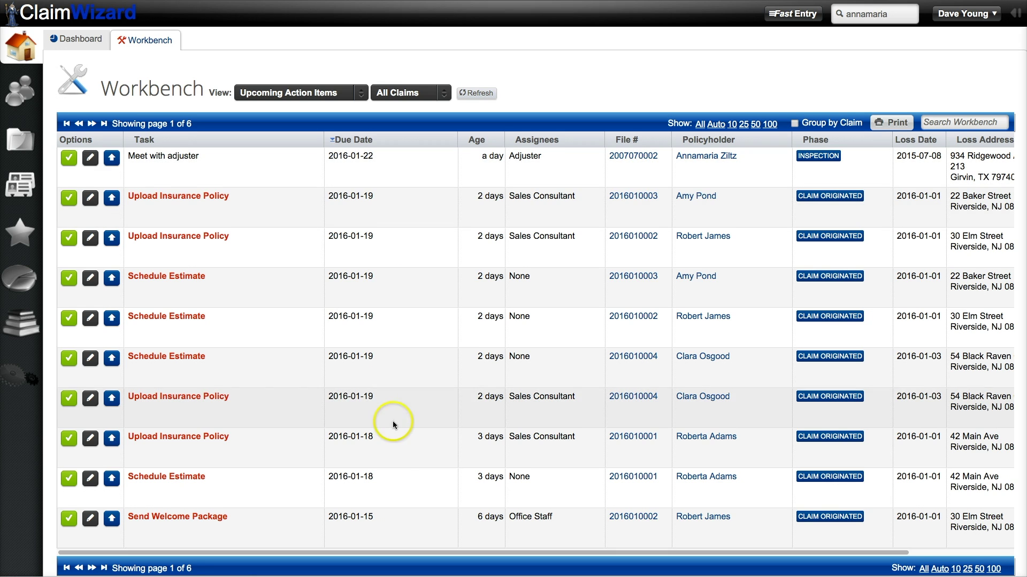
pyautogui.scroll(-1, 392, 466)
pyautogui.scroll(1, 393, 465)
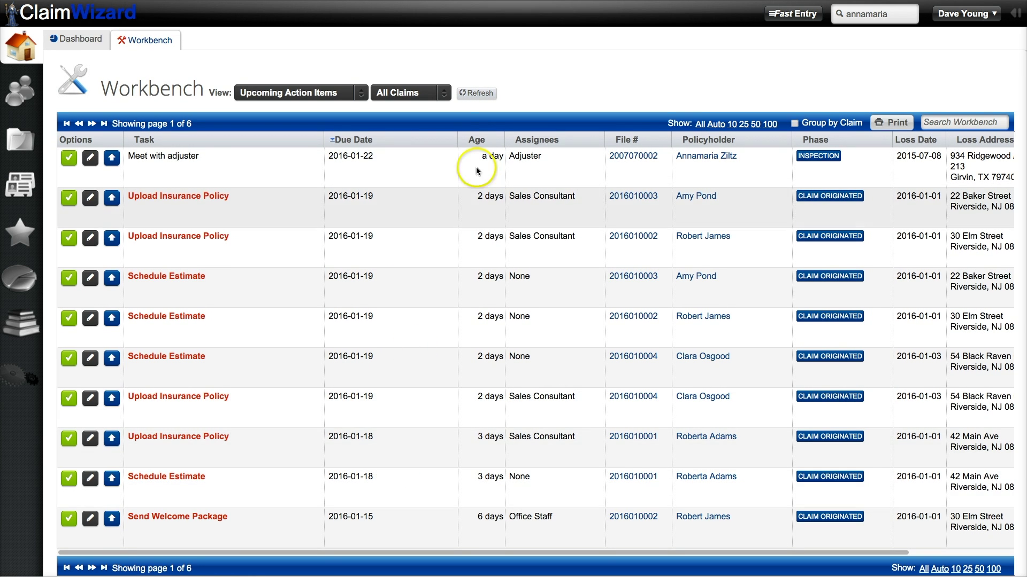
pyautogui.click(478, 141)
pyautogui.click(477, 141)
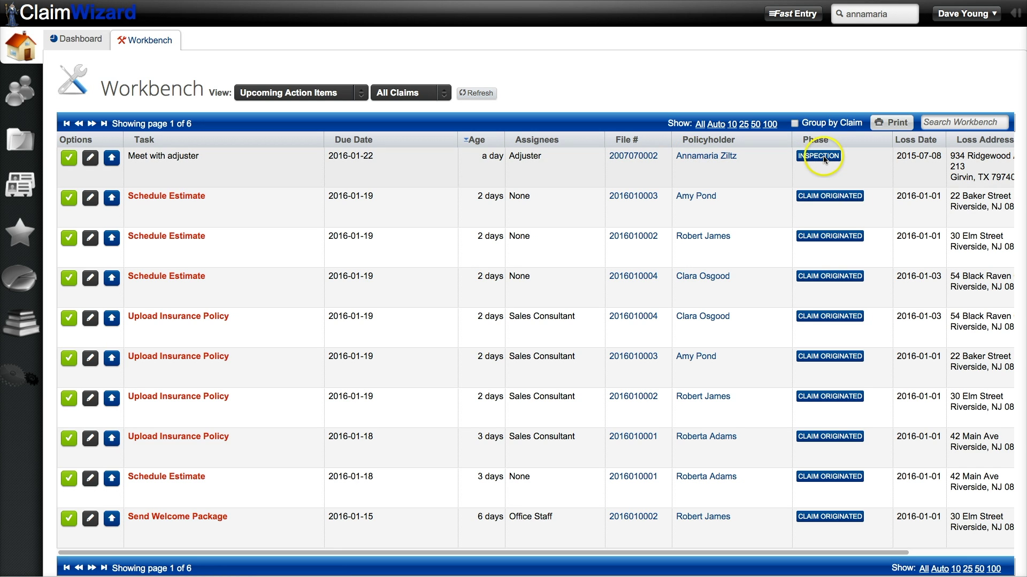
# Step: Filter the action items with 'schedule es' to the 8 Schedule Estimate tasks and select the top one
pyautogui.click(943, 125)
pyautogui.click(943, 122)
pyautogui.write('schedule es')
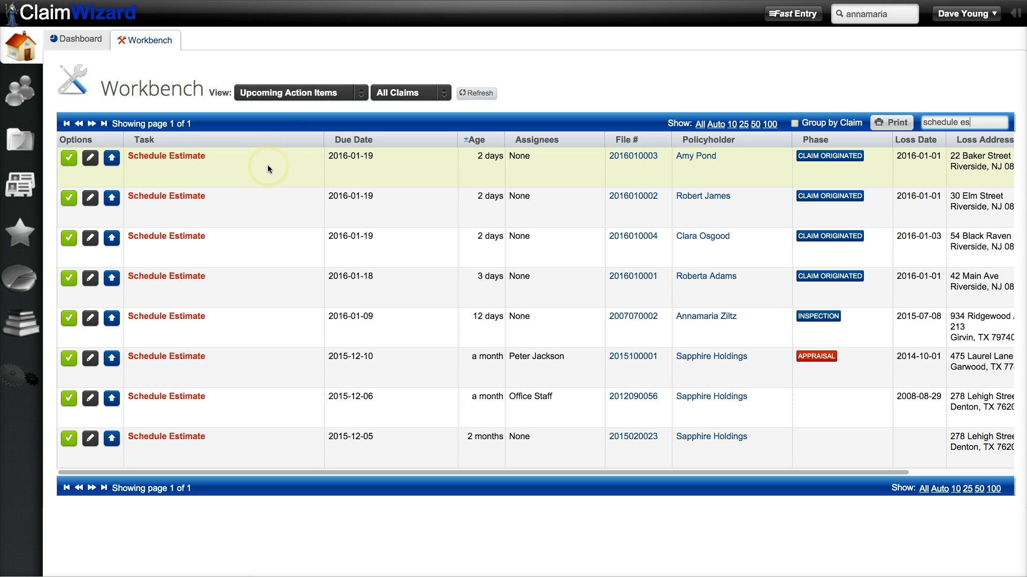
pyautogui.click(621, 157)
# Step: Review the top Schedule Estimate task in Edit Task, cancel, then mark it completed and save
pyautogui.click(91, 159)
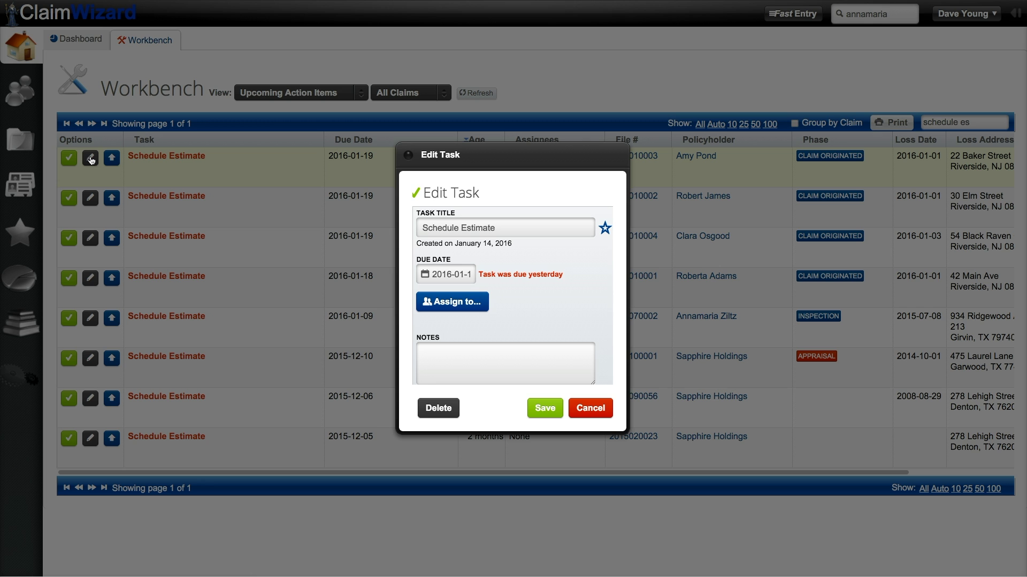
pyautogui.click(587, 413)
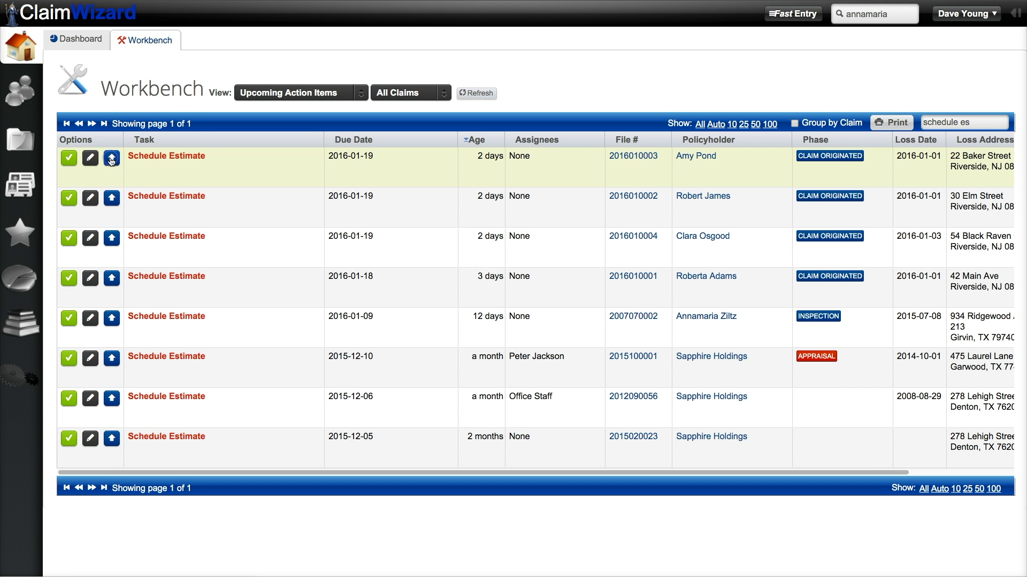
pyautogui.click(274, 255)
pyautogui.click(70, 160)
pyautogui.click(70, 159)
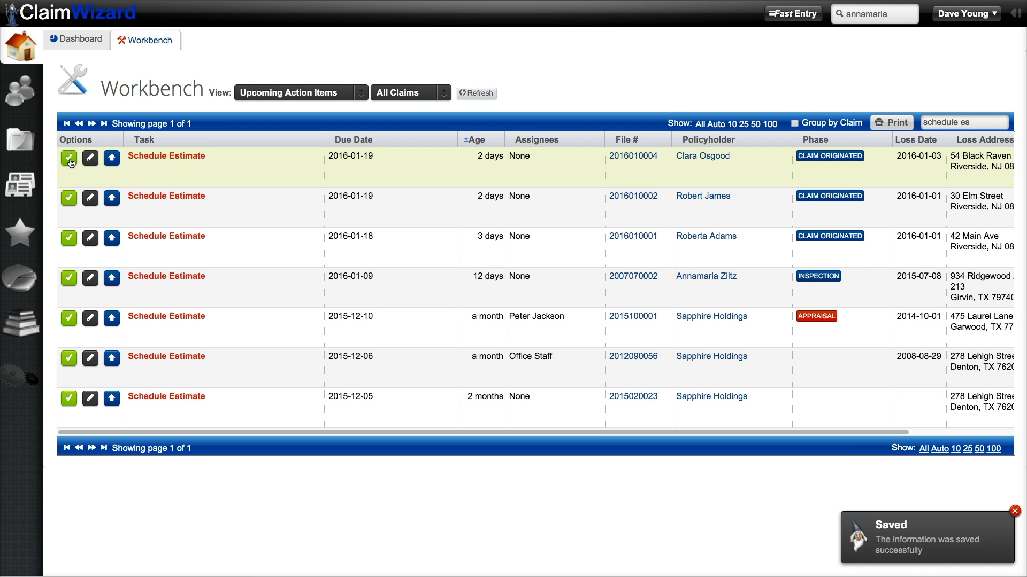
pyautogui.click(632, 383)
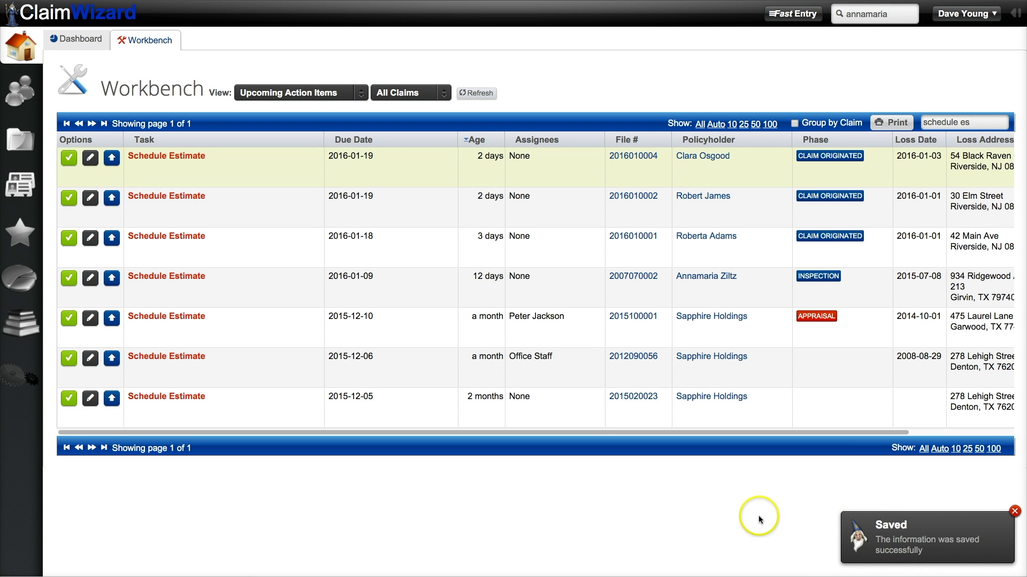